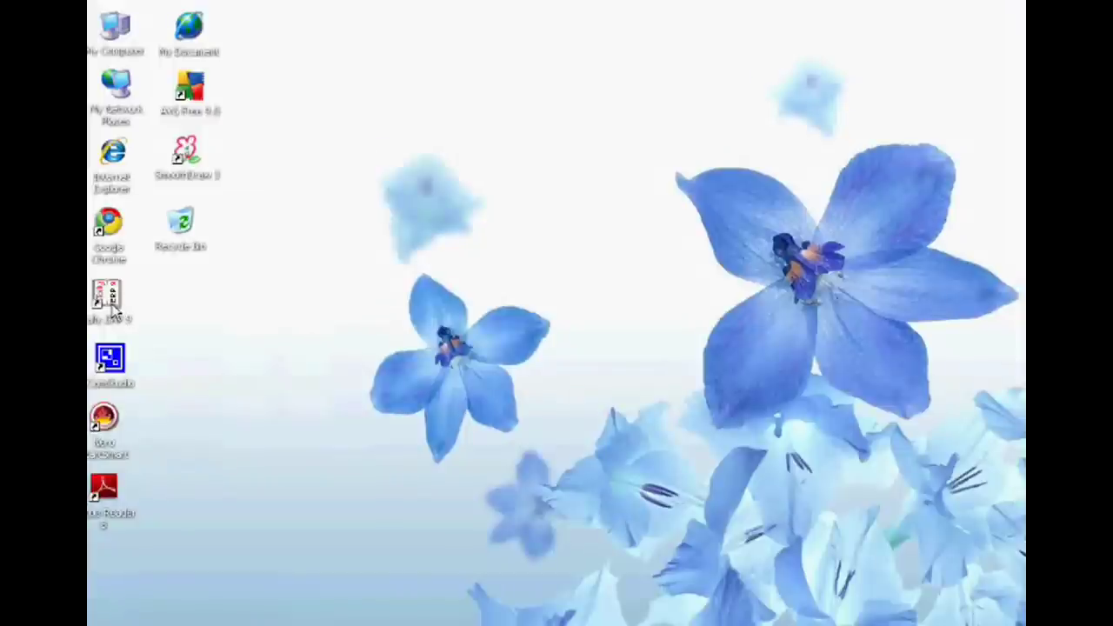
# Launch Tally.ERP 9 and highlight Silver Edition under Work in Educational Mode
pyautogui.click(111, 312)
pyautogui.doubleClick(111, 312)
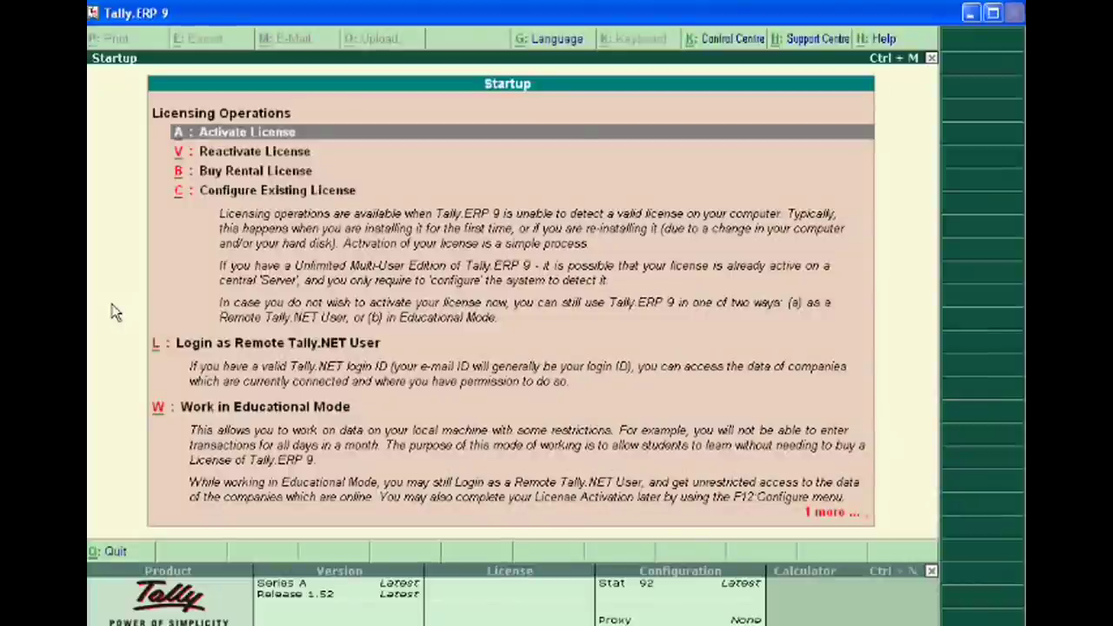
pyautogui.press('Down')
pyautogui.press('Down')
pyautogui.press('Down')
pyautogui.press('Down')
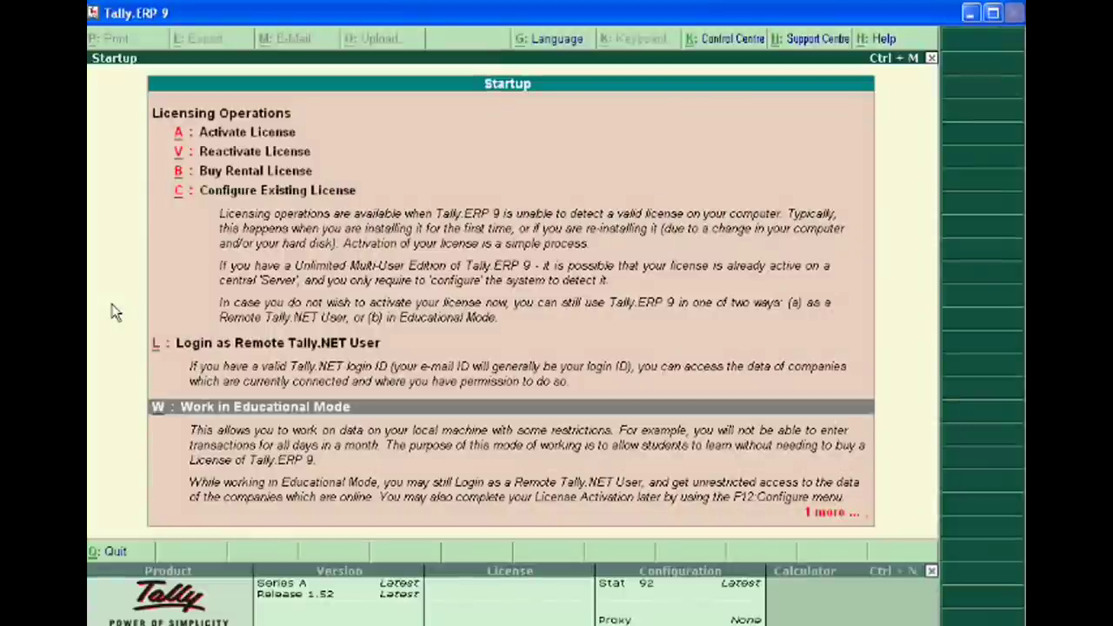
pyautogui.press('Return')
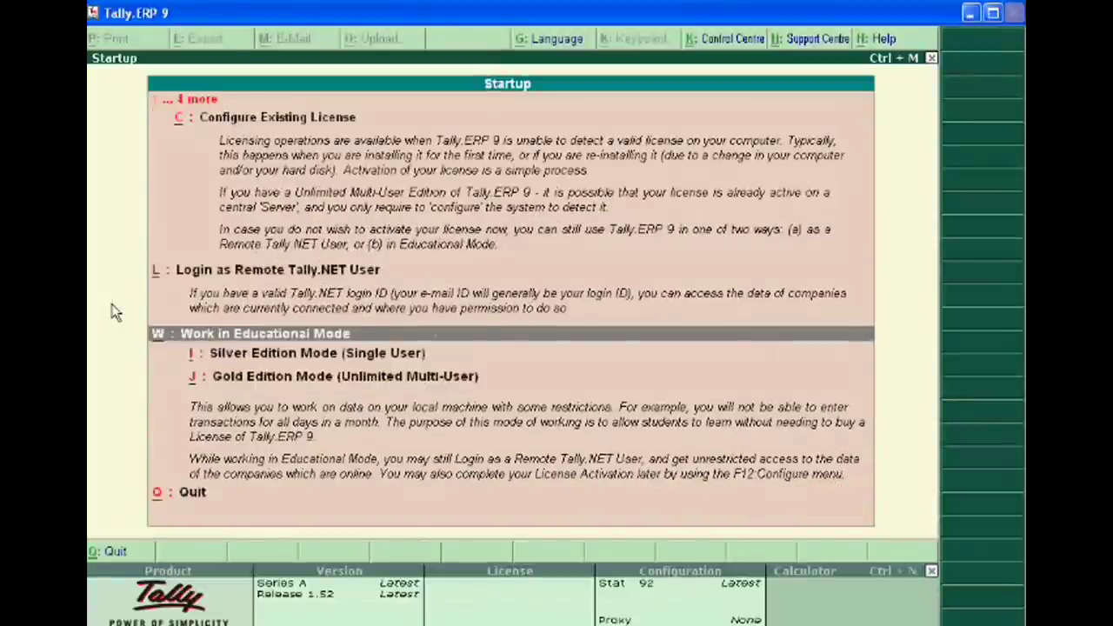
pyautogui.press('Down')
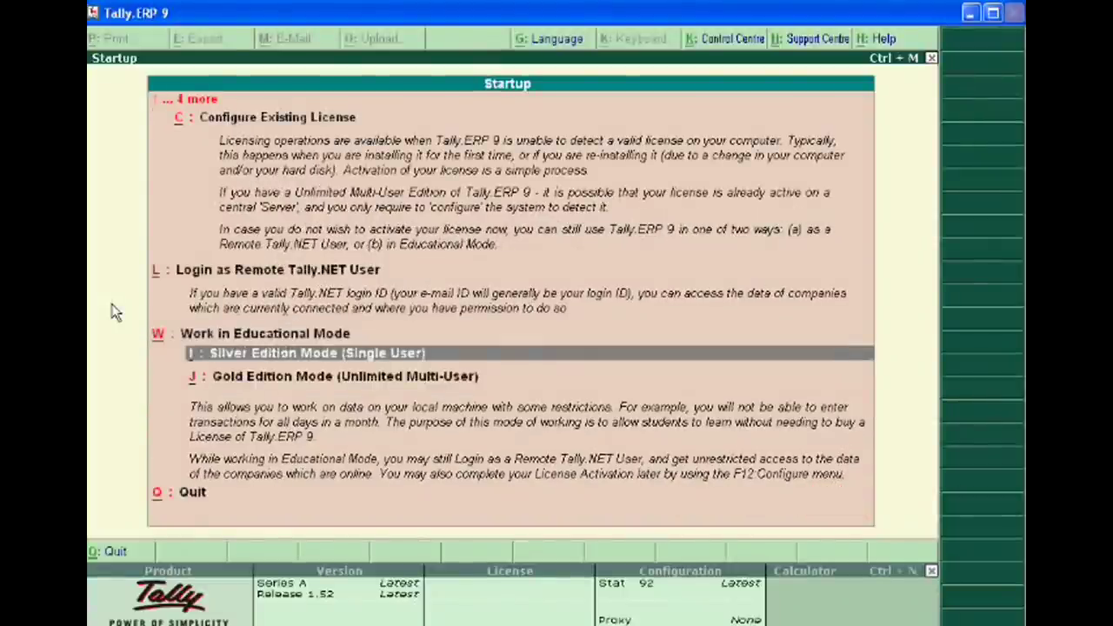
# Start Silver Edition mode, skip the Rubi Co. login, and bring up Create Company
pyautogui.press('Return')
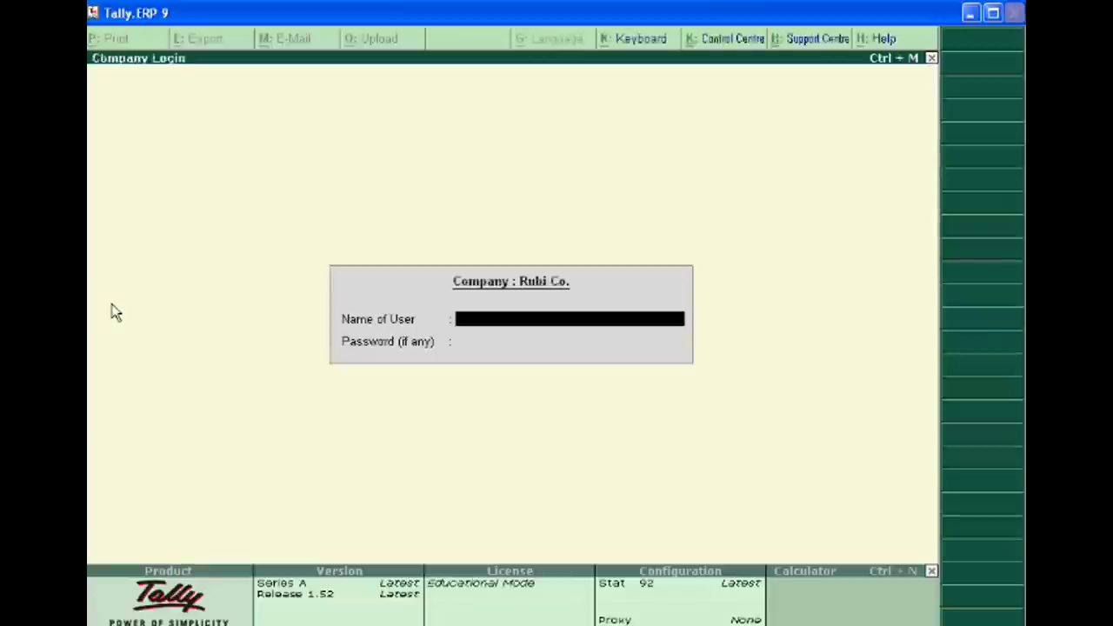
pyautogui.press('Escape')
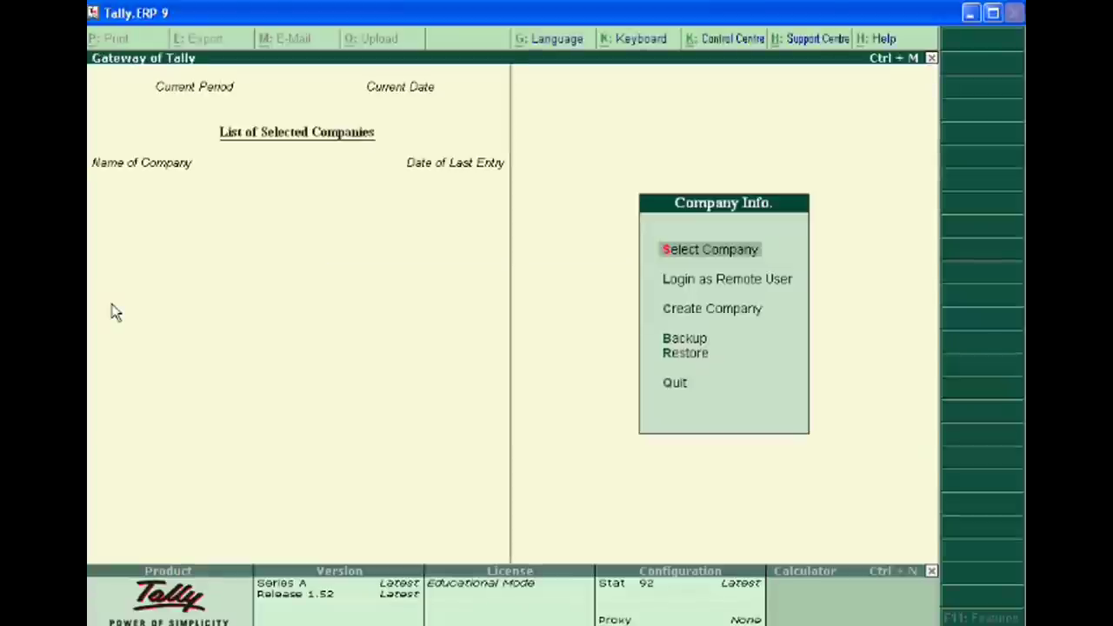
pyautogui.press('Down')
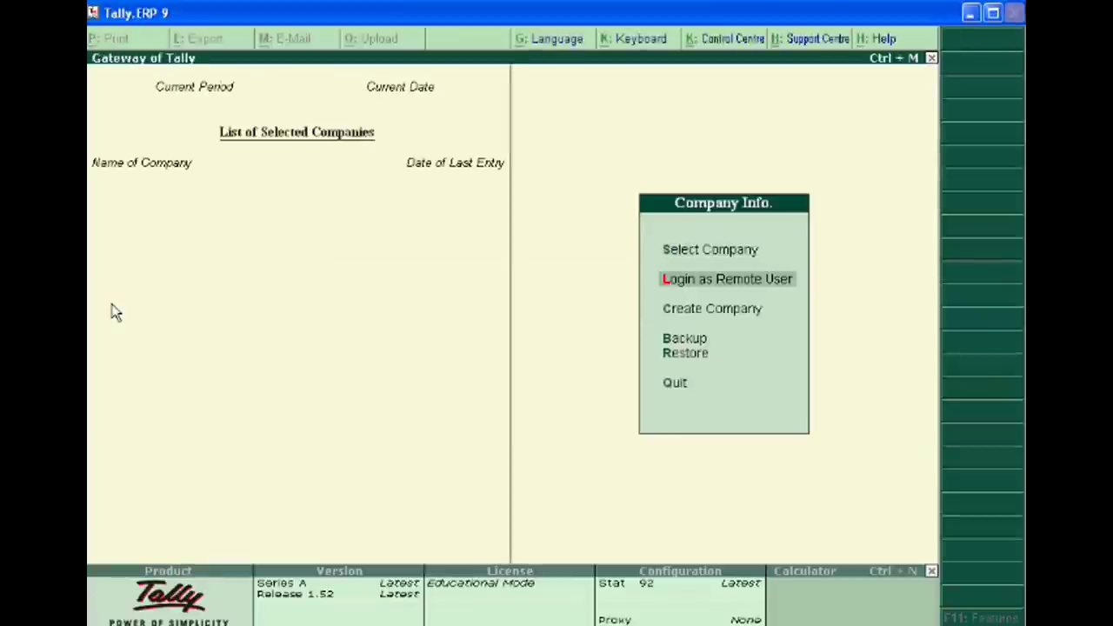
pyautogui.press('Down')
pyautogui.press('Return')
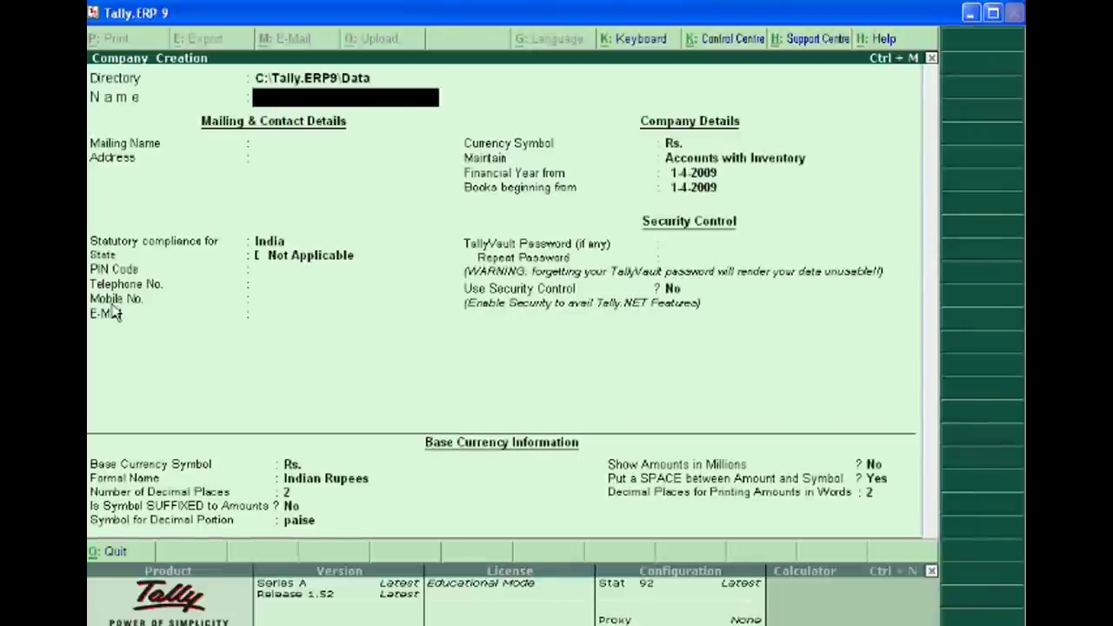
# Name the company 'Accounting Educational Company' with India compliance, state Not Applicable, plus a contact e-mail
pyautogui.write('A')
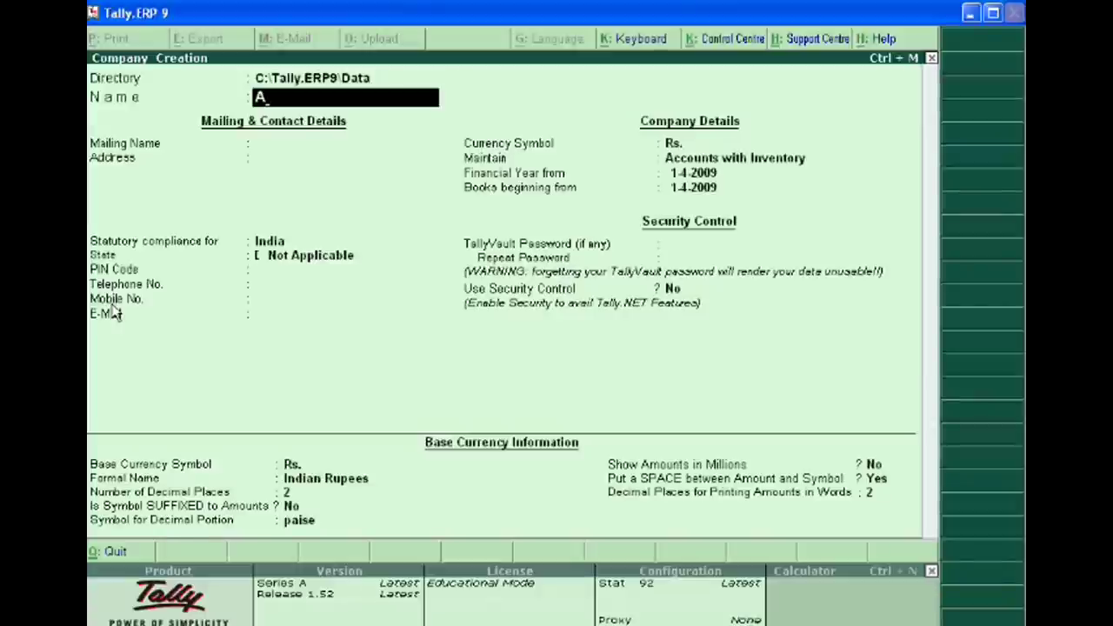
pyautogui.write('ccounting')
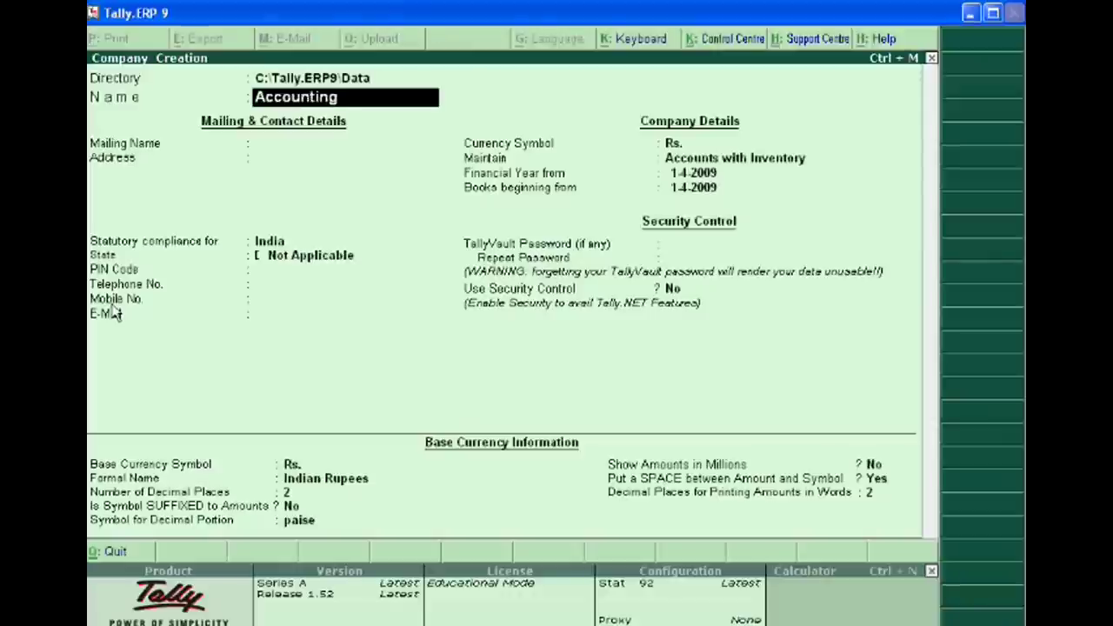
pyautogui.write(' Education')
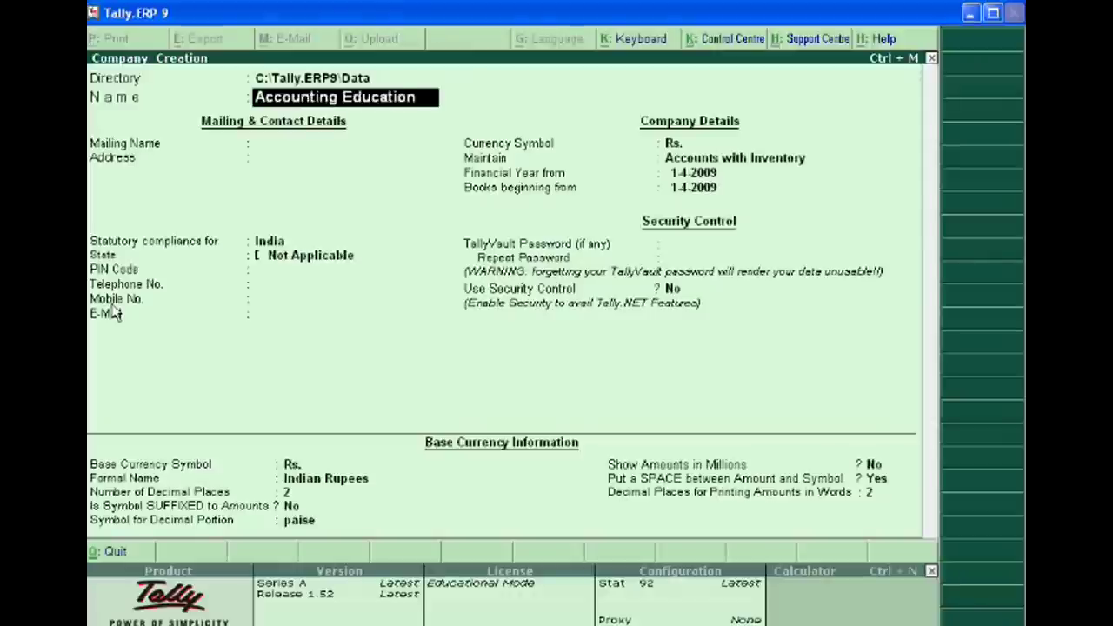
pyautogui.write('al Company')
pyautogui.press('Return')
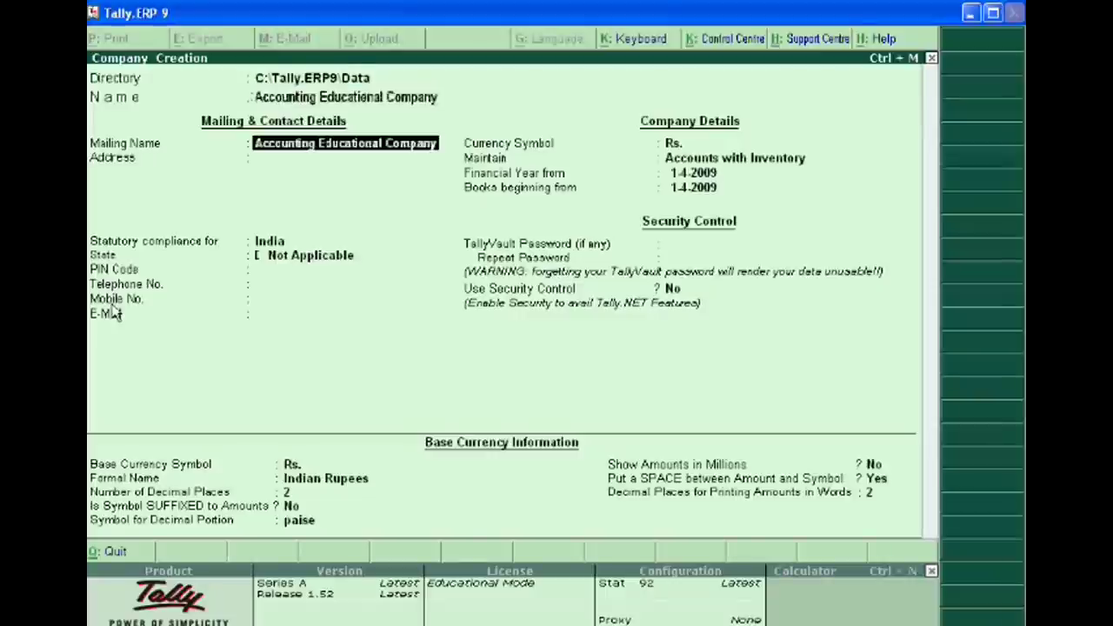
pyautogui.press('Return')
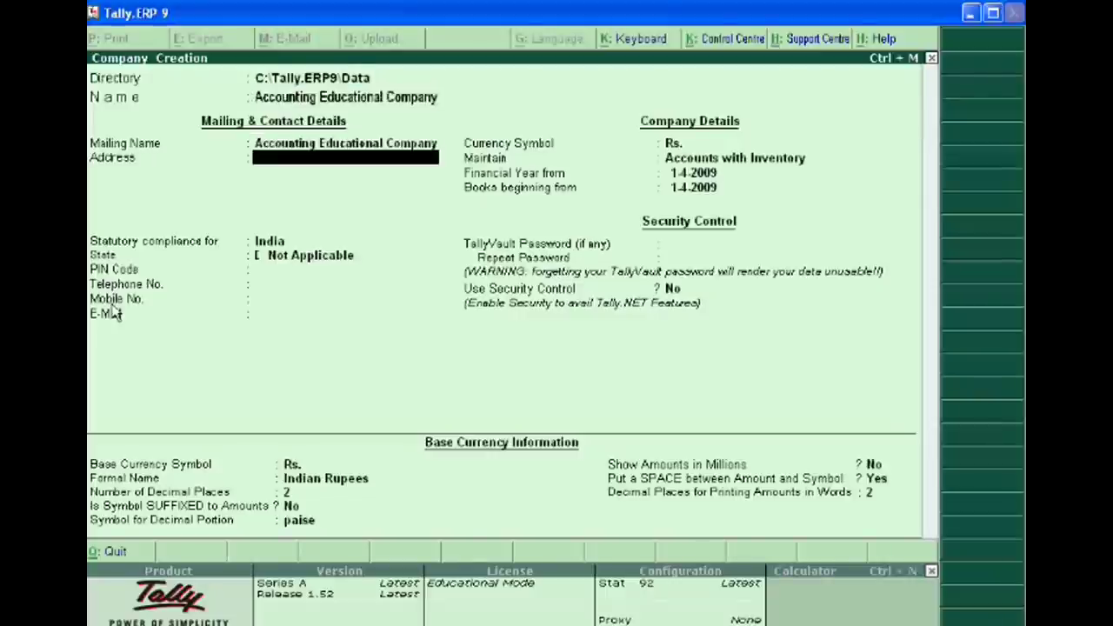
pyautogui.press('Return')
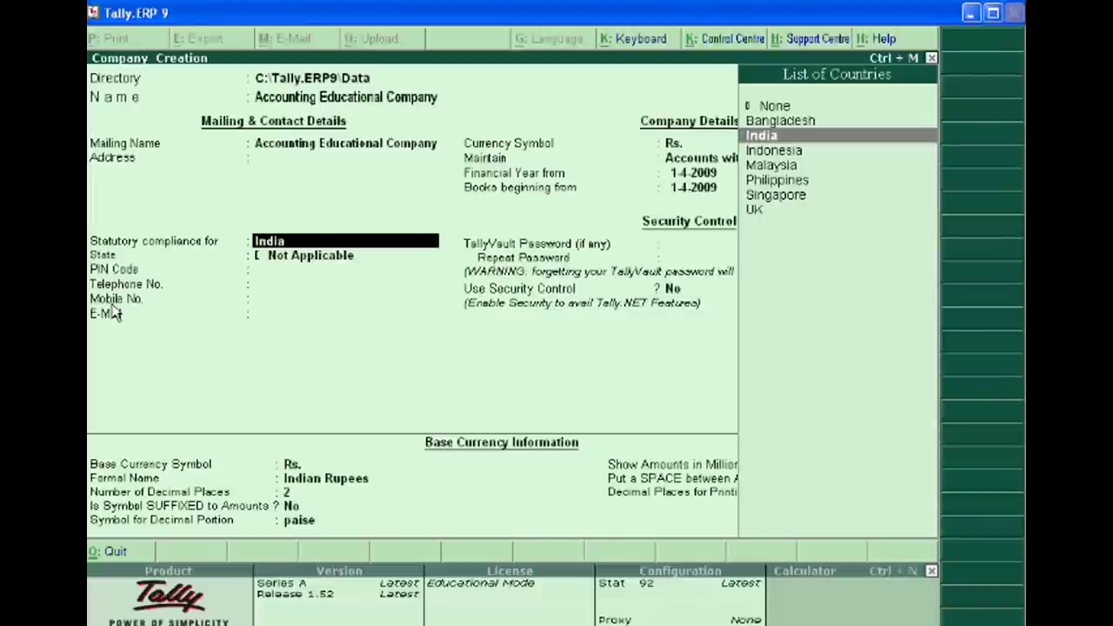
pyautogui.press('Return')
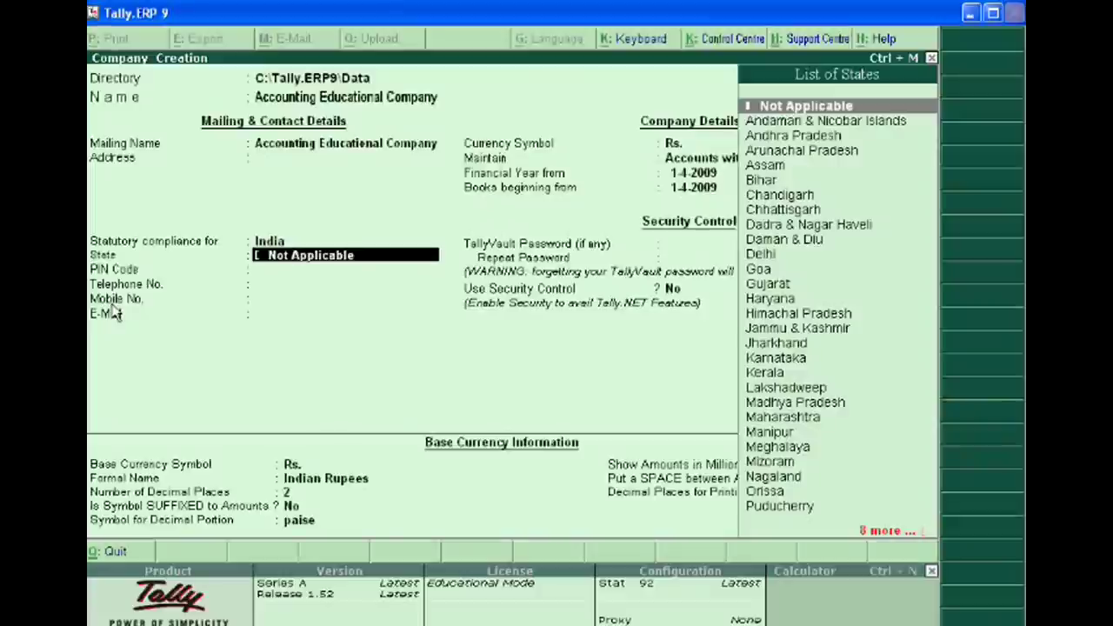
pyautogui.press('Return')
pyautogui.press('Return')
pyautogui.press('Return')
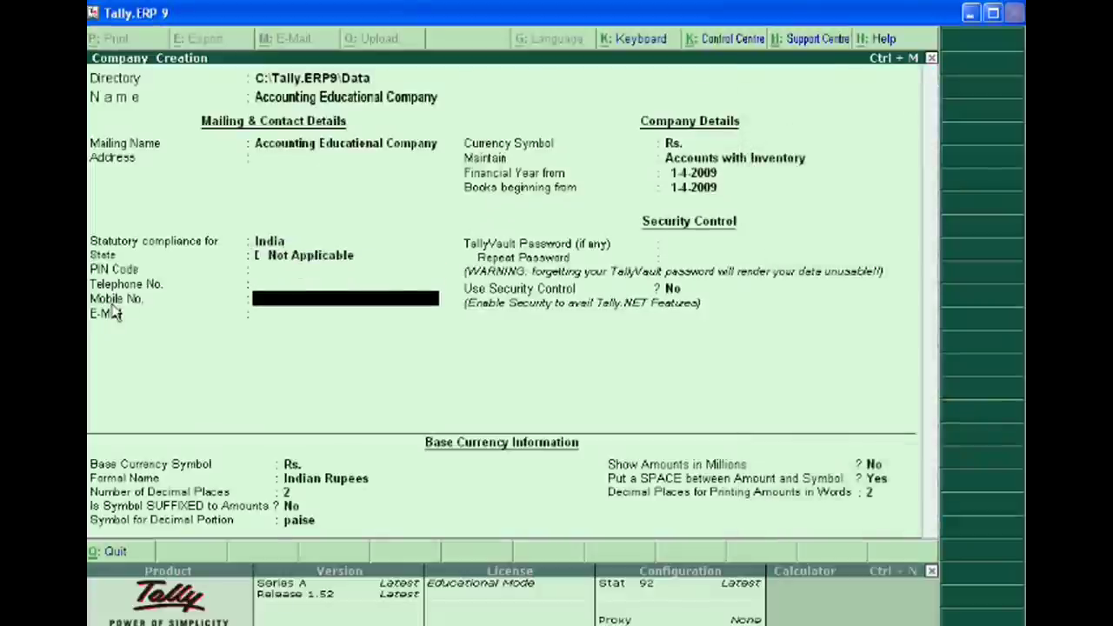
pyautogui.press('Return')
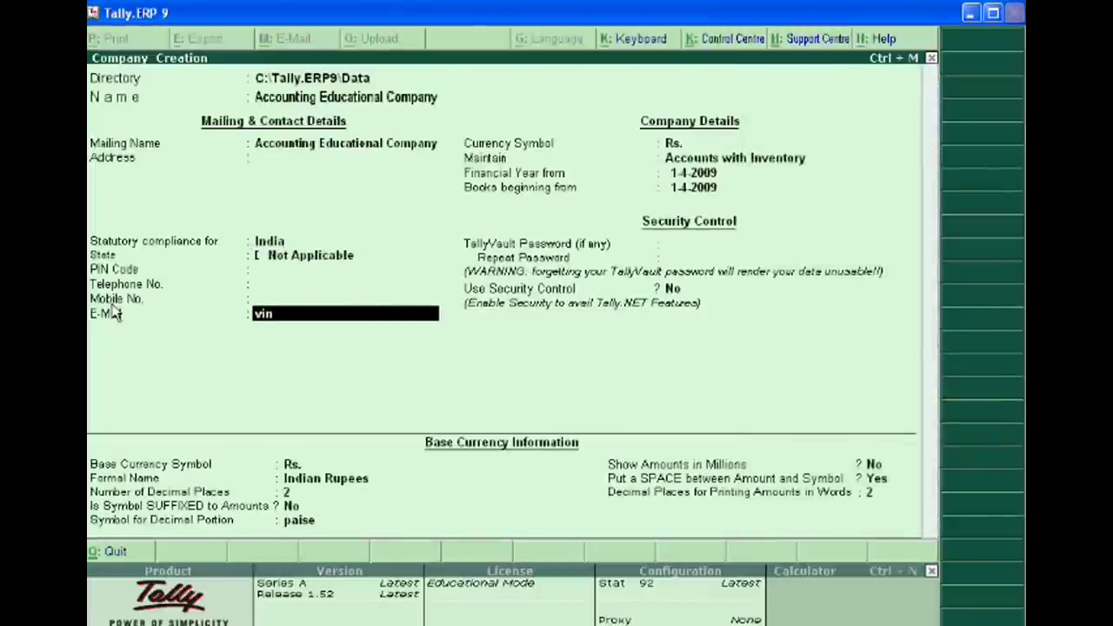
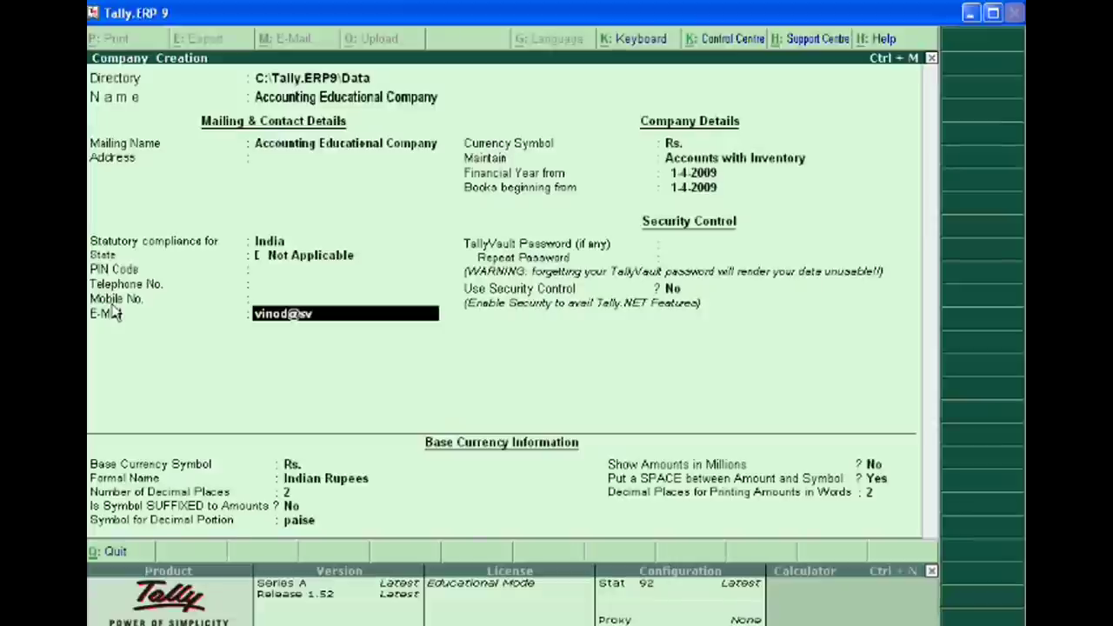
pyautogui.press('Return')
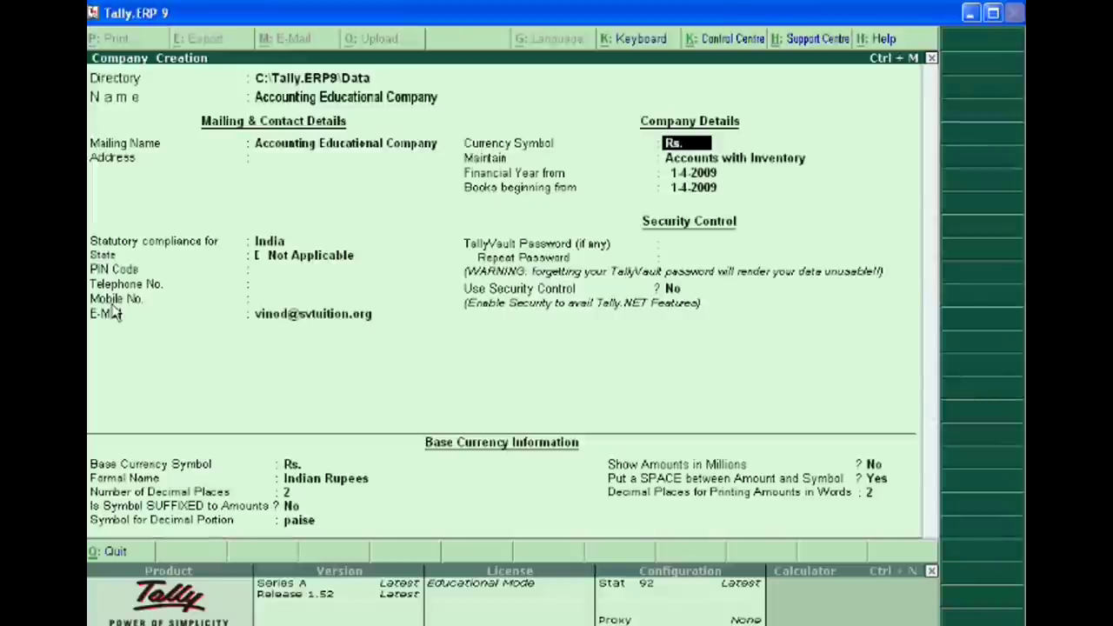
# Keep Rs. currency and Accounts with Inventory, with books beginning 1-4-2009 and no vault password
pyautogui.press('Return')
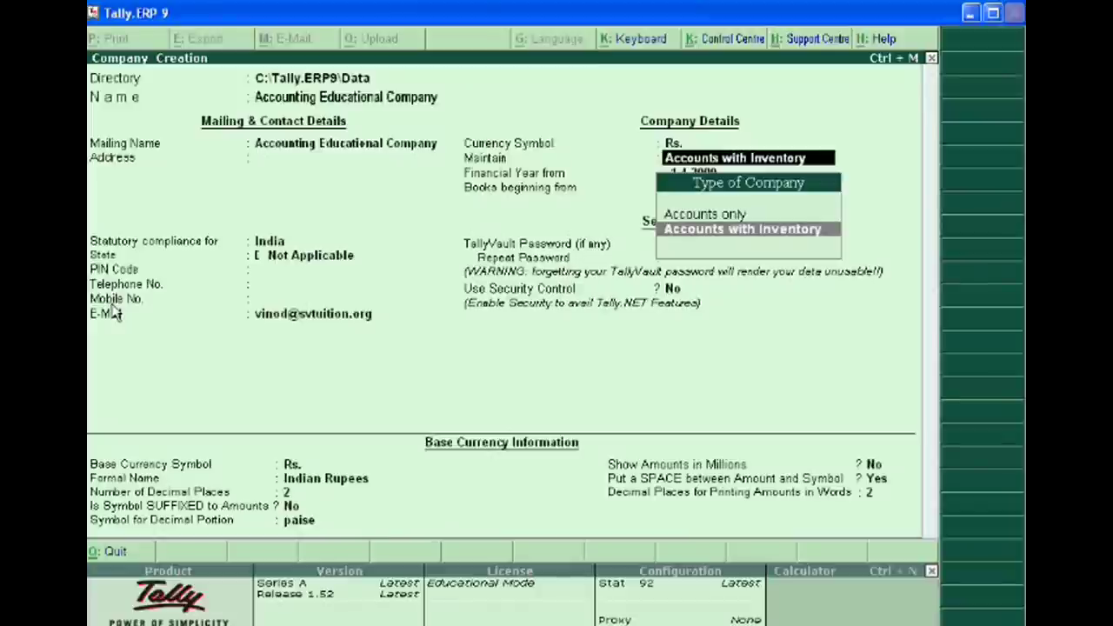
pyautogui.press('Return')
pyautogui.press('Return')
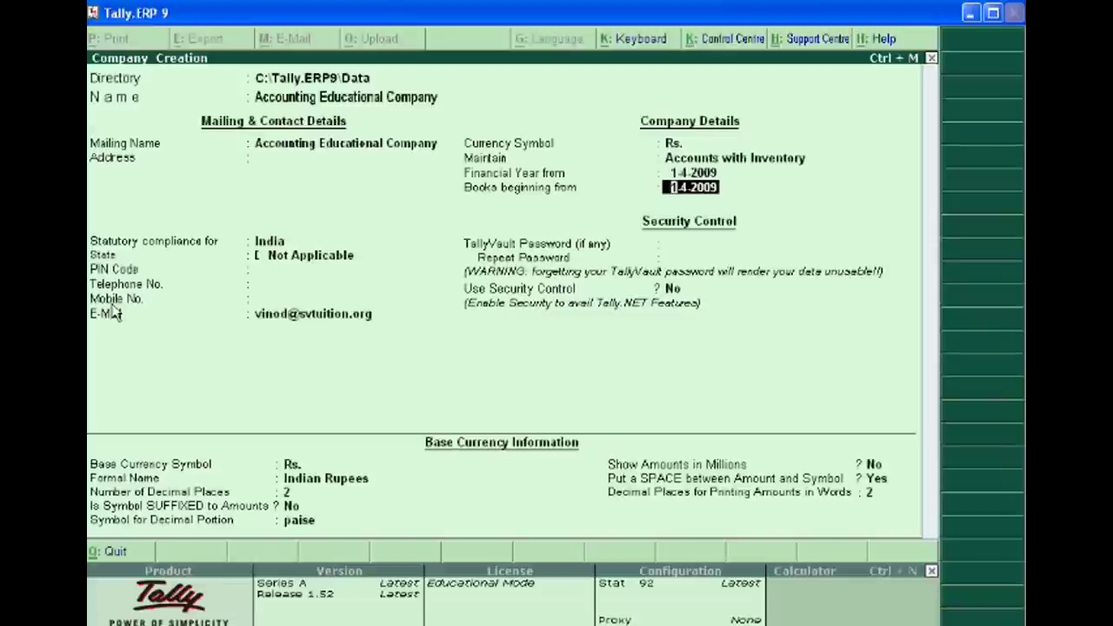
pyautogui.press('Return')
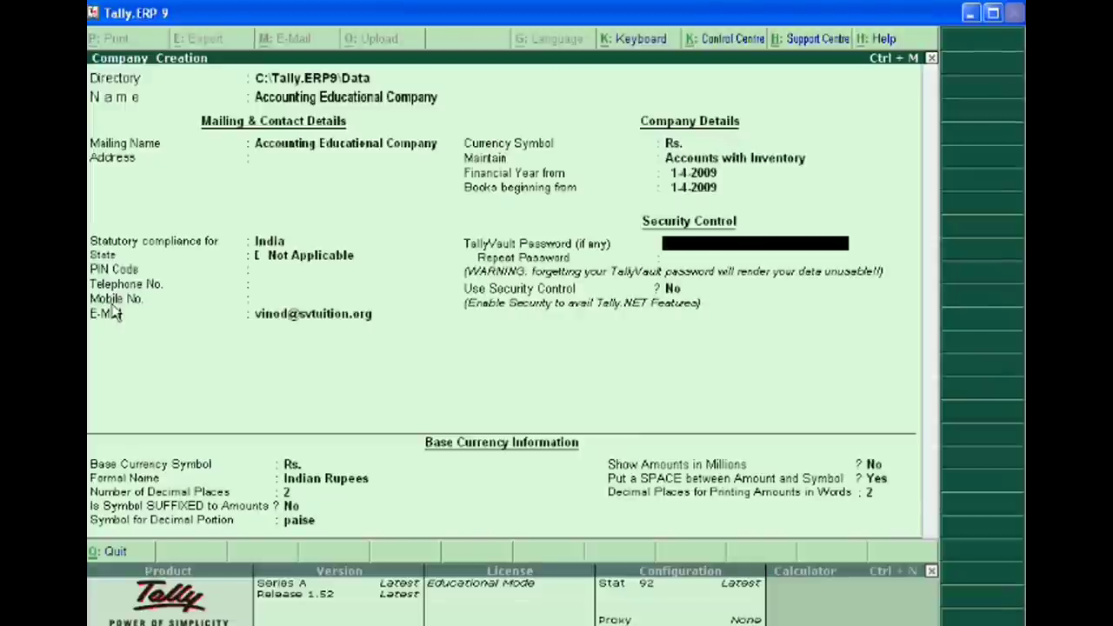
pyautogui.press('Return')
pyautogui.press('Return')
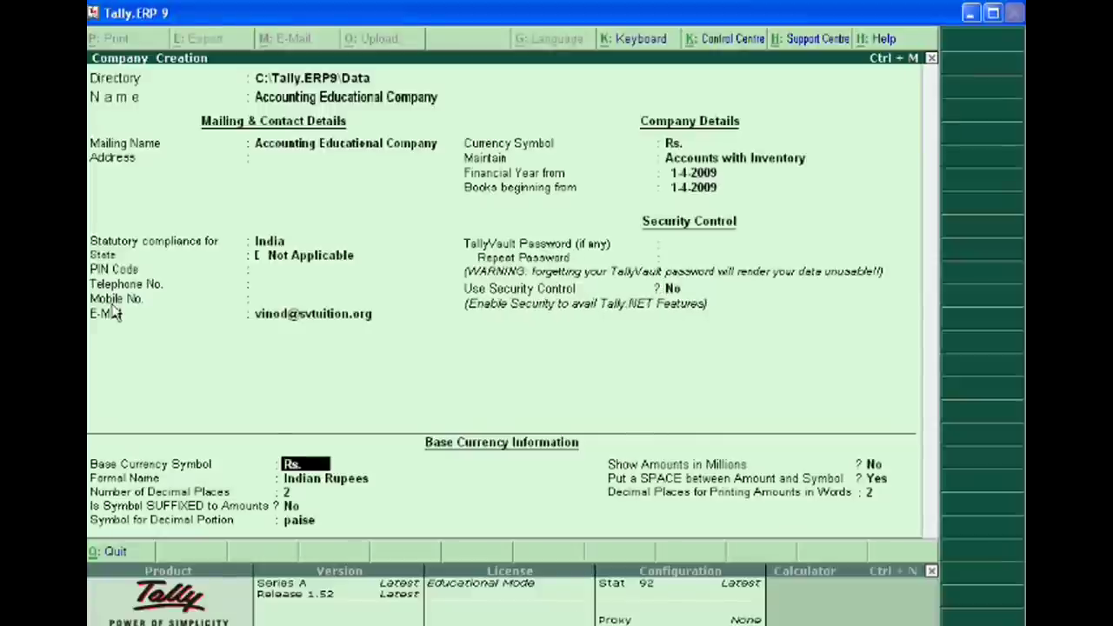
# Accept default base currency: Rs., Indian Rupees, 2 decimal places and remaining settings
pyautogui.press('Return')
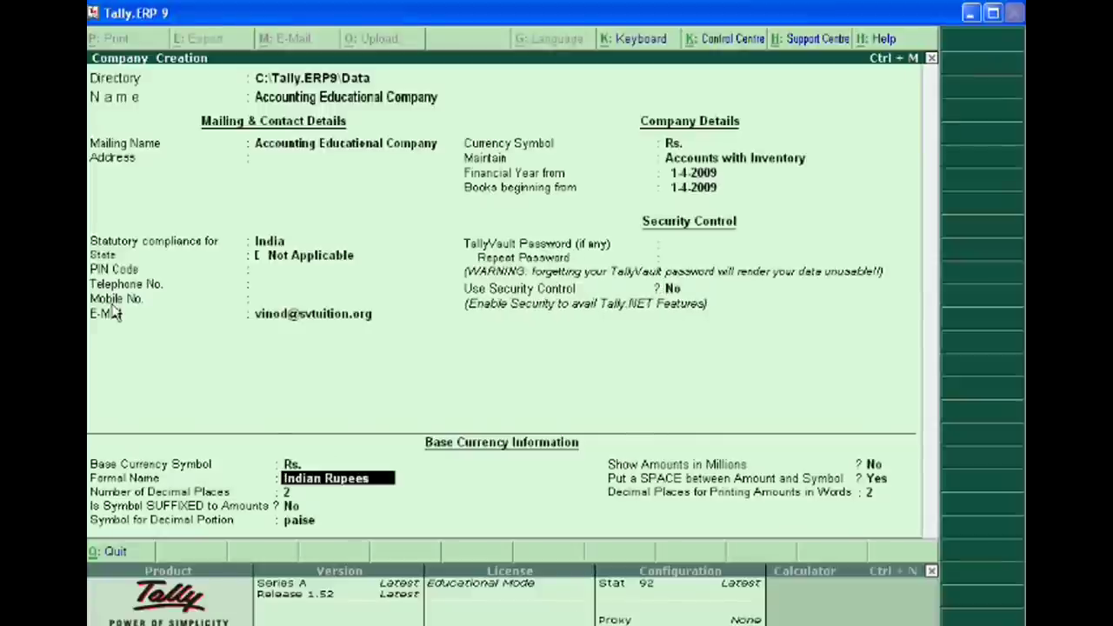
pyautogui.press('Return')
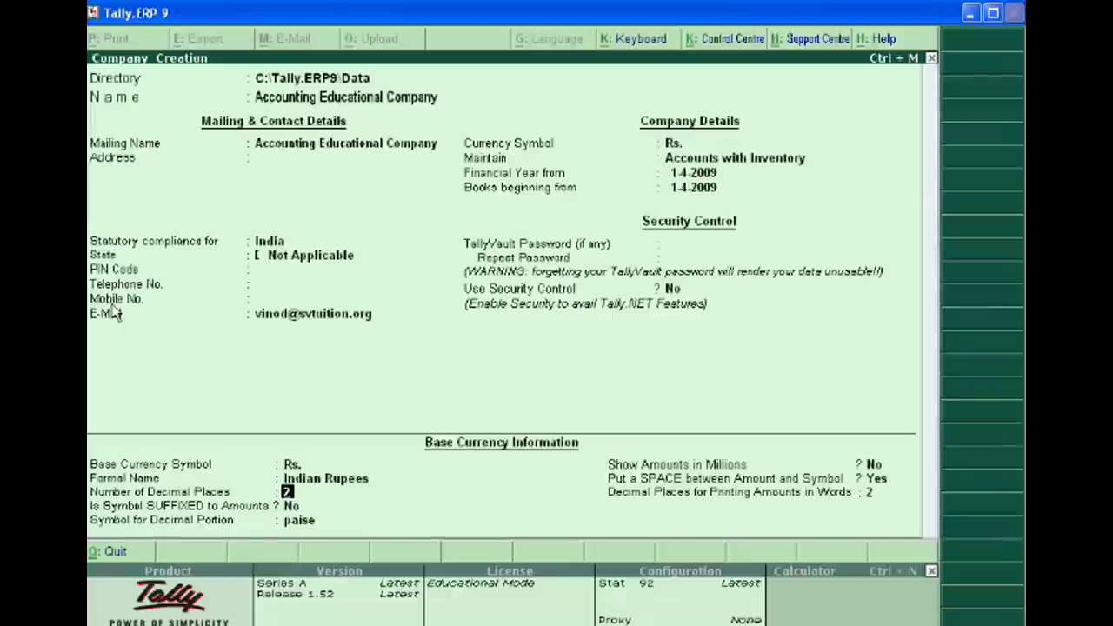
pyautogui.press('Return')
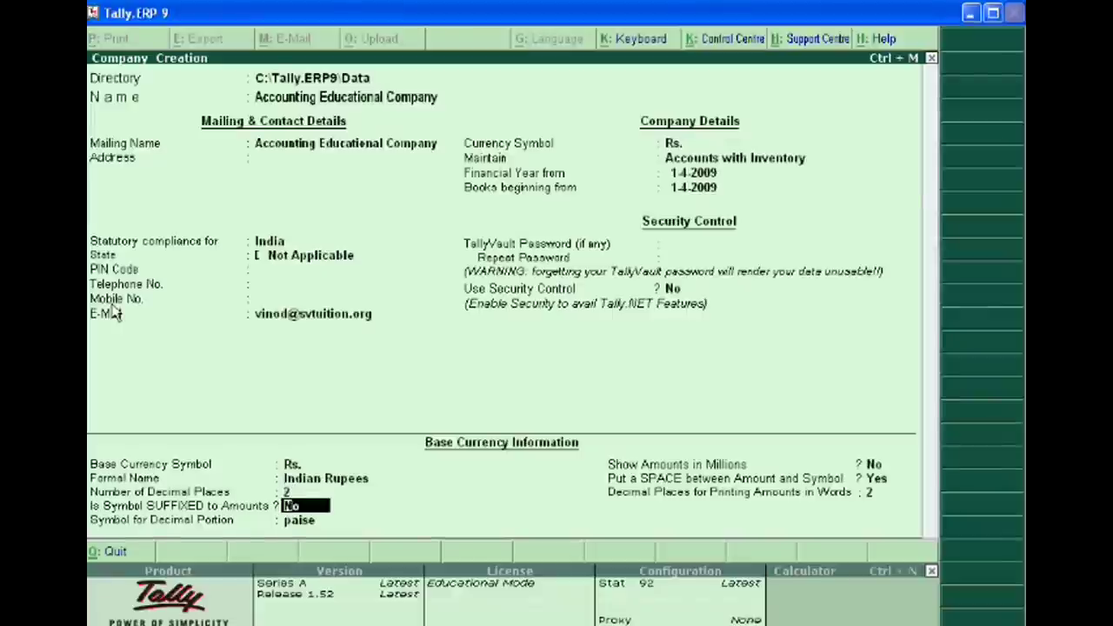
pyautogui.press('Return')
pyautogui.press('Return')
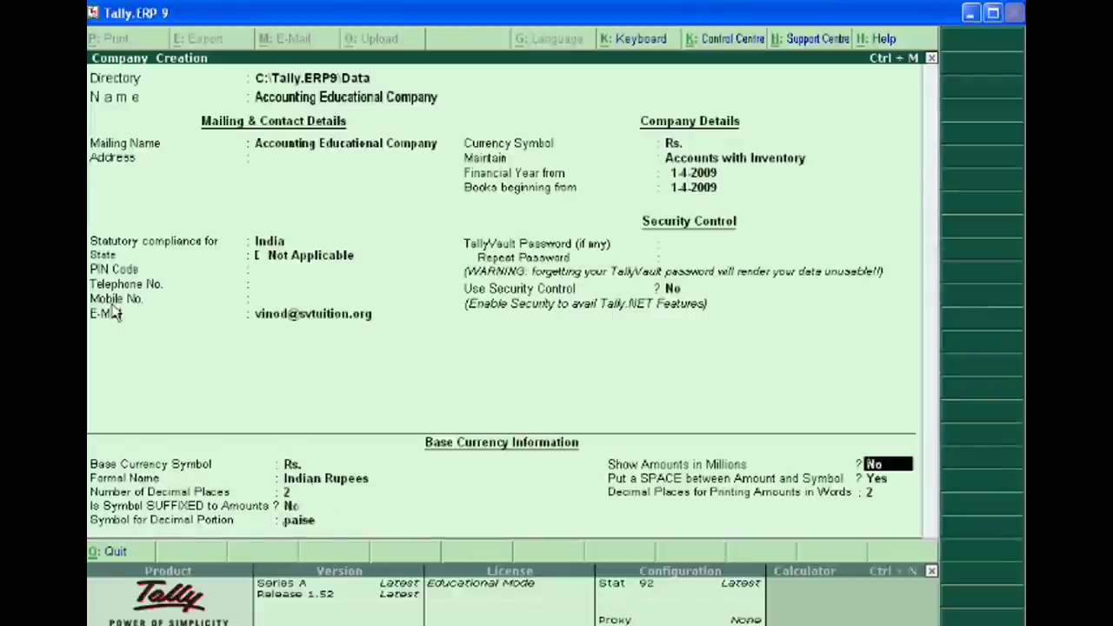
pyautogui.press('Return')
pyautogui.press('Return')
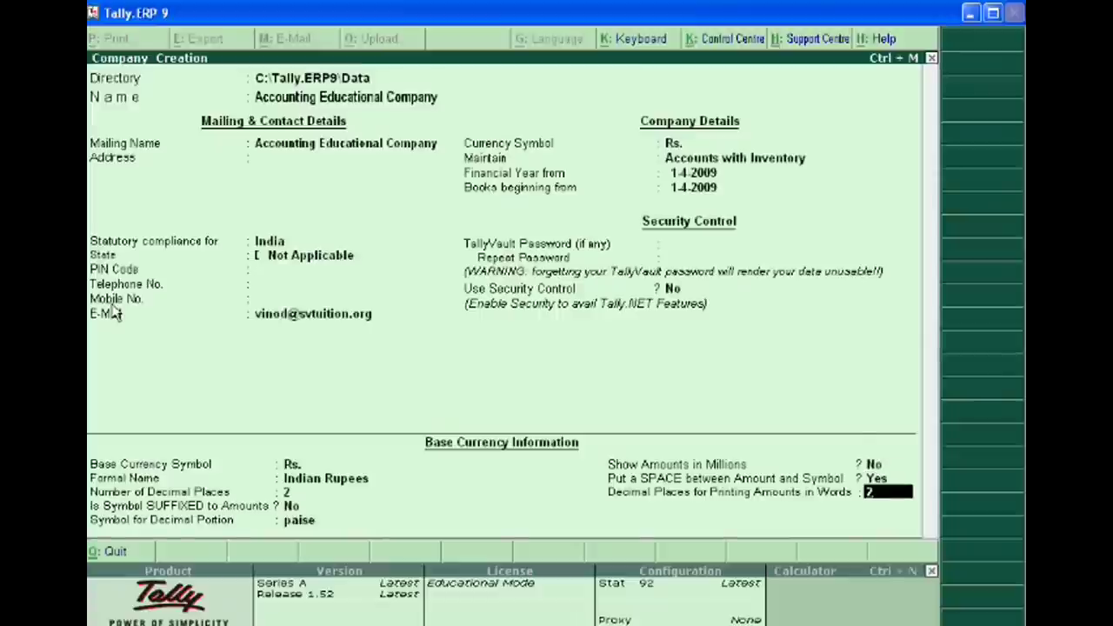
pyautogui.press('Return')
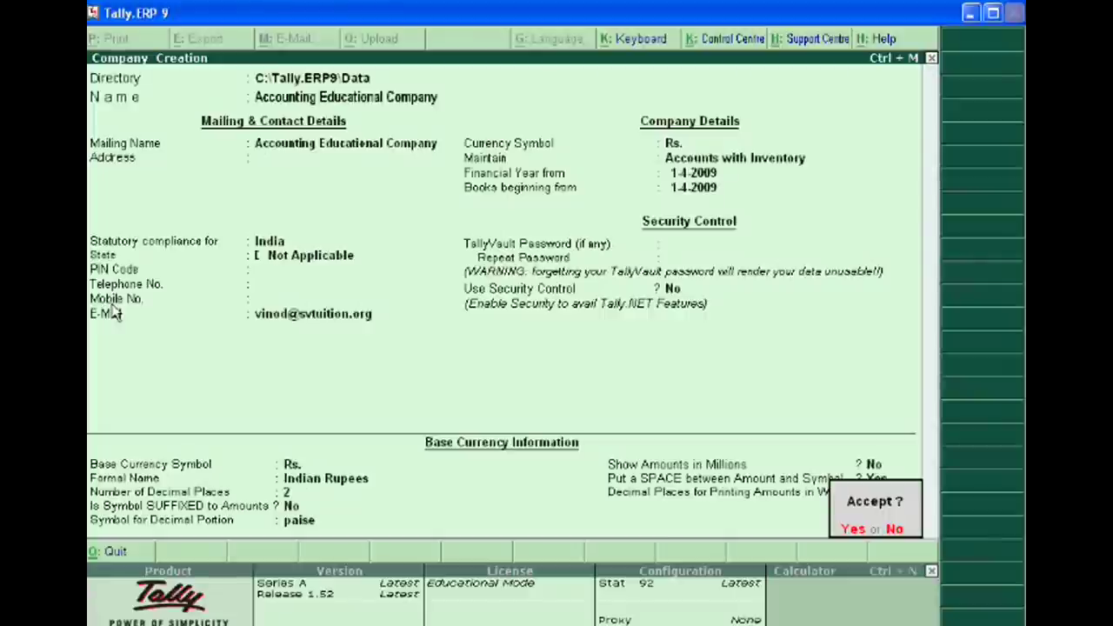
# Confirm the Accept? prompt to create Accounting Educational Company
pyautogui.press('Return')
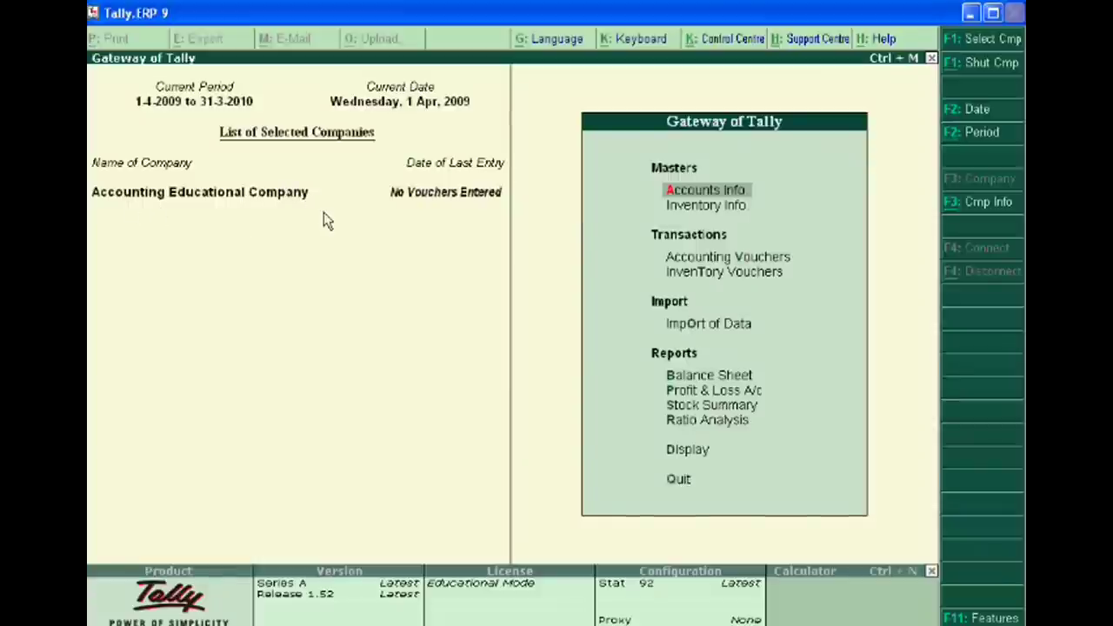
# Select Gurukul from the List of Companies via F3: Cmp Info to load it
pyautogui.click(984, 207)
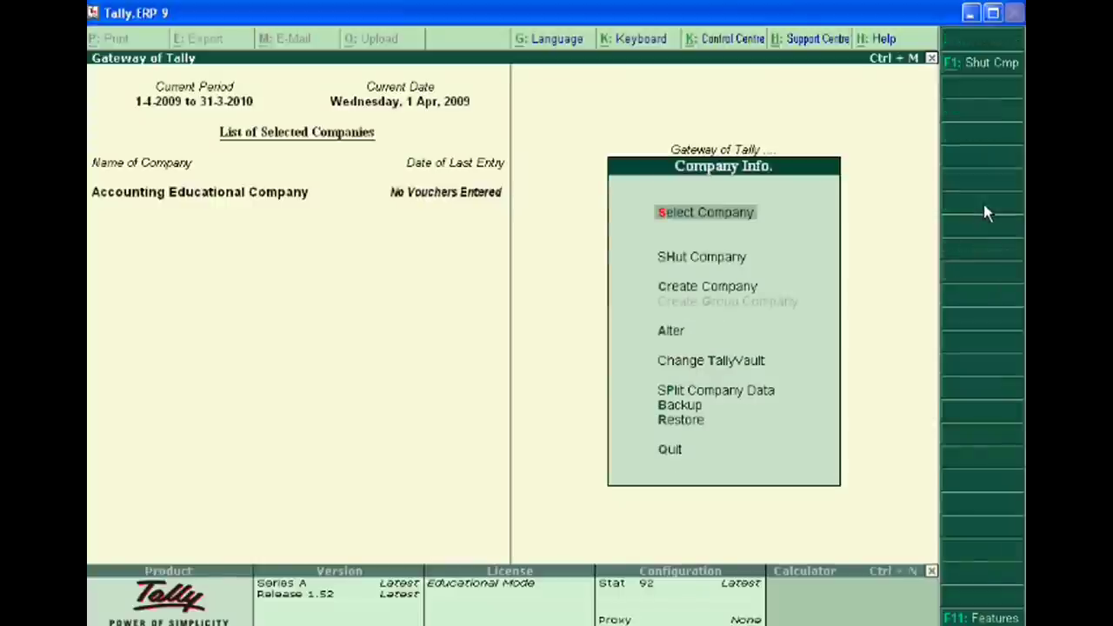
pyautogui.press('Return')
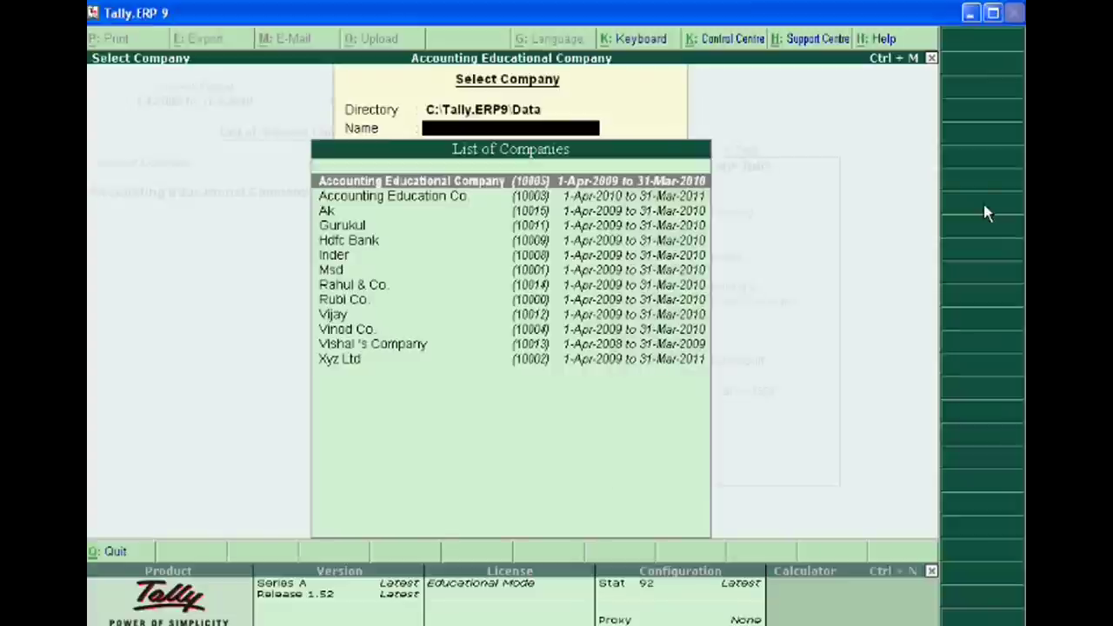
pyautogui.press('Down')
pyautogui.press('Down')
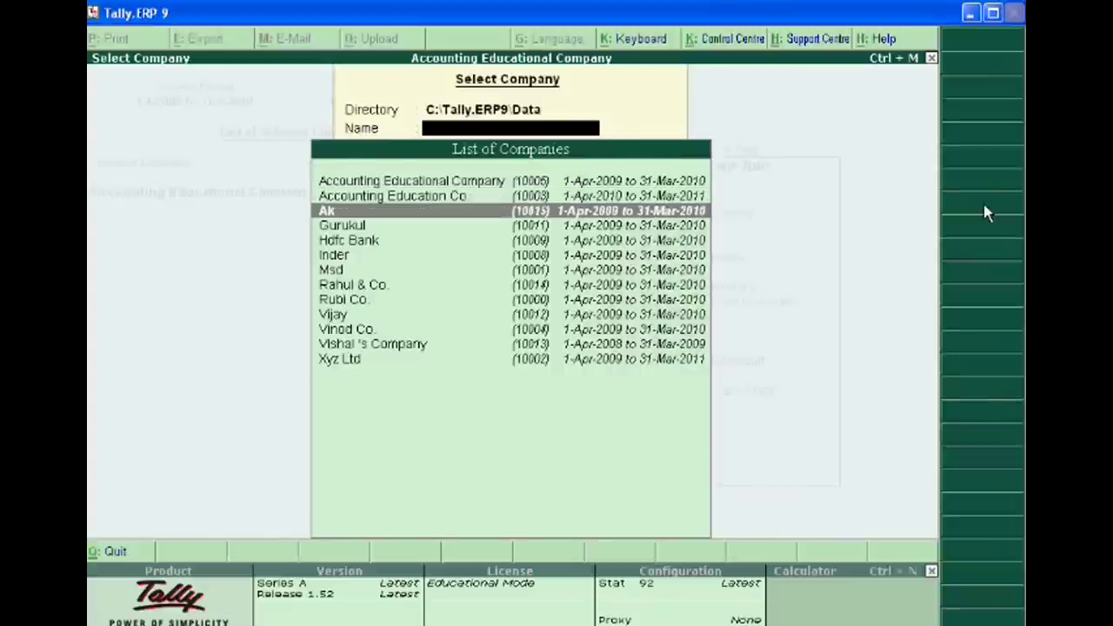
pyautogui.press('Down')
pyautogui.press('Down')
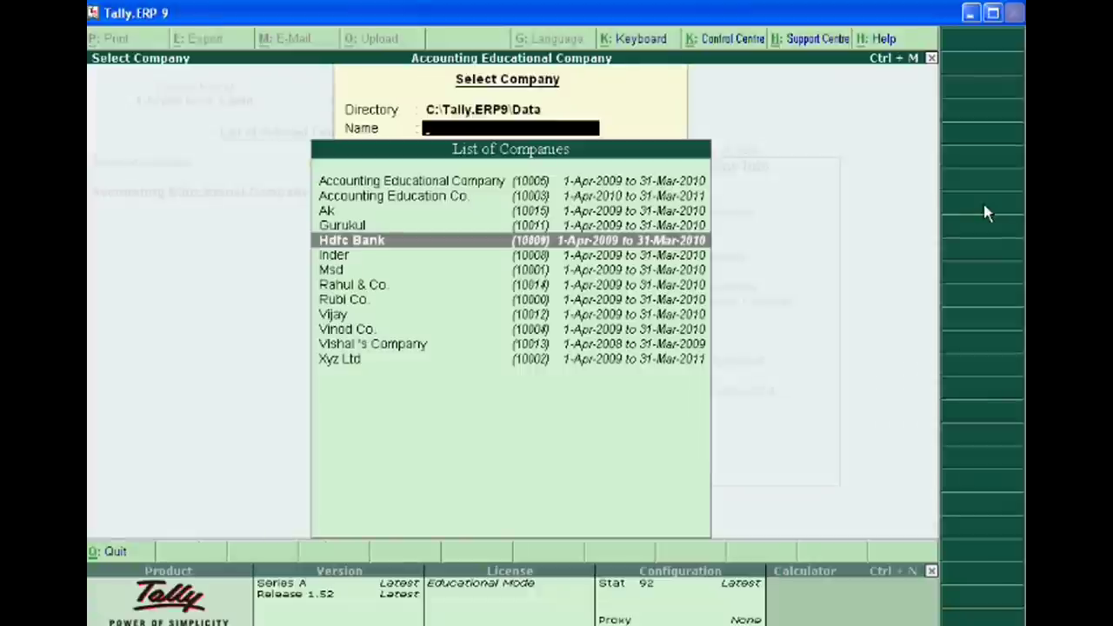
pyautogui.press('Down')
pyautogui.press('Down')
pyautogui.press('Up')
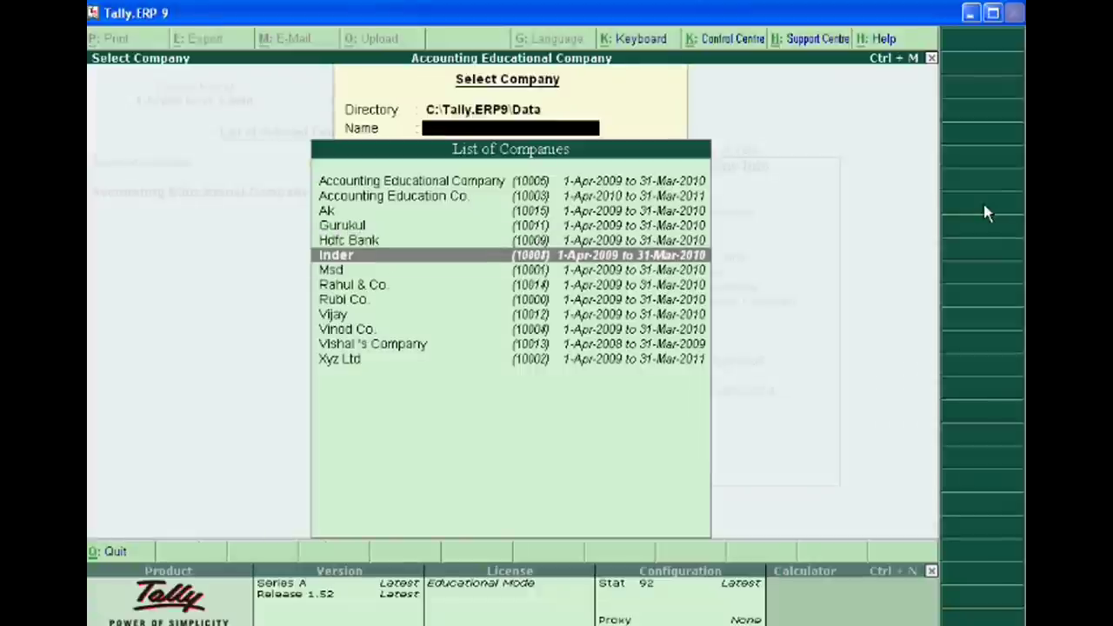
pyautogui.press('Up')
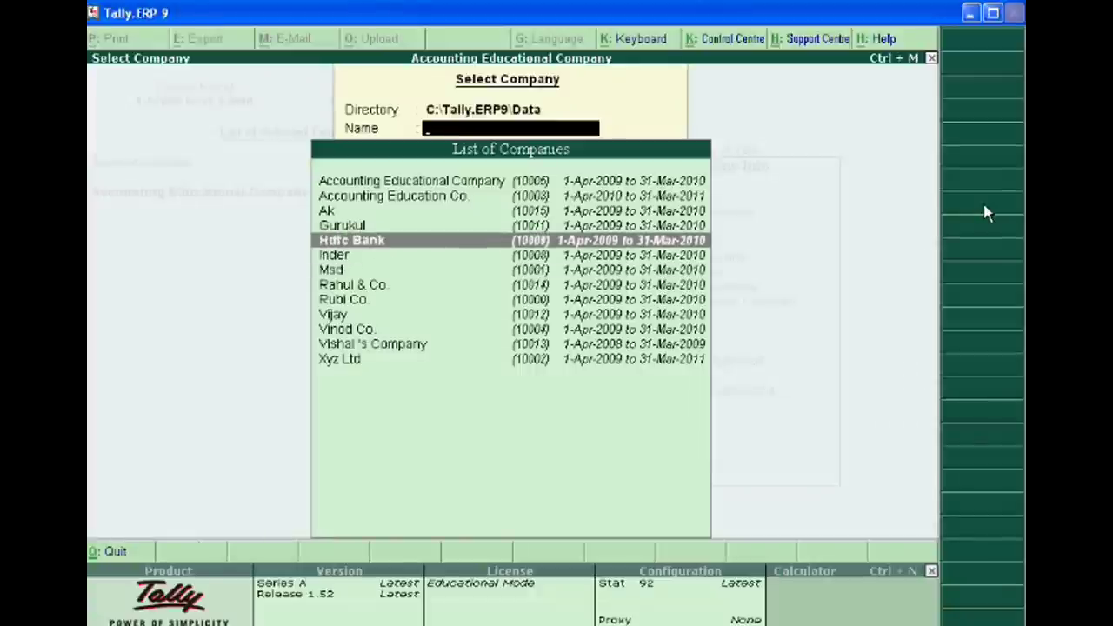
pyautogui.press('Up')
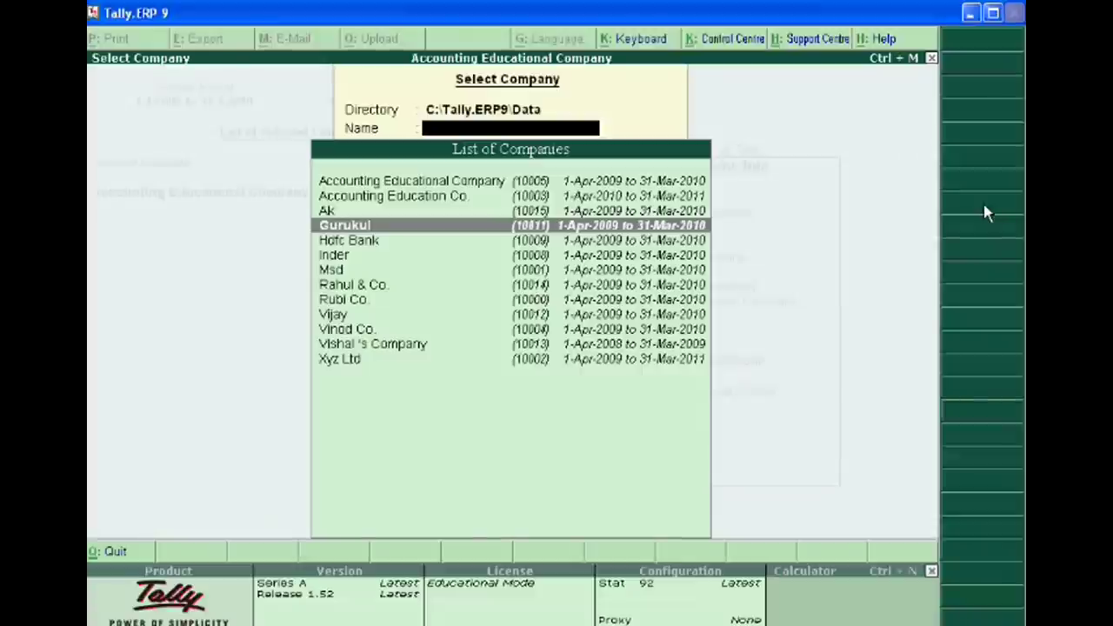
pyautogui.press('Return')
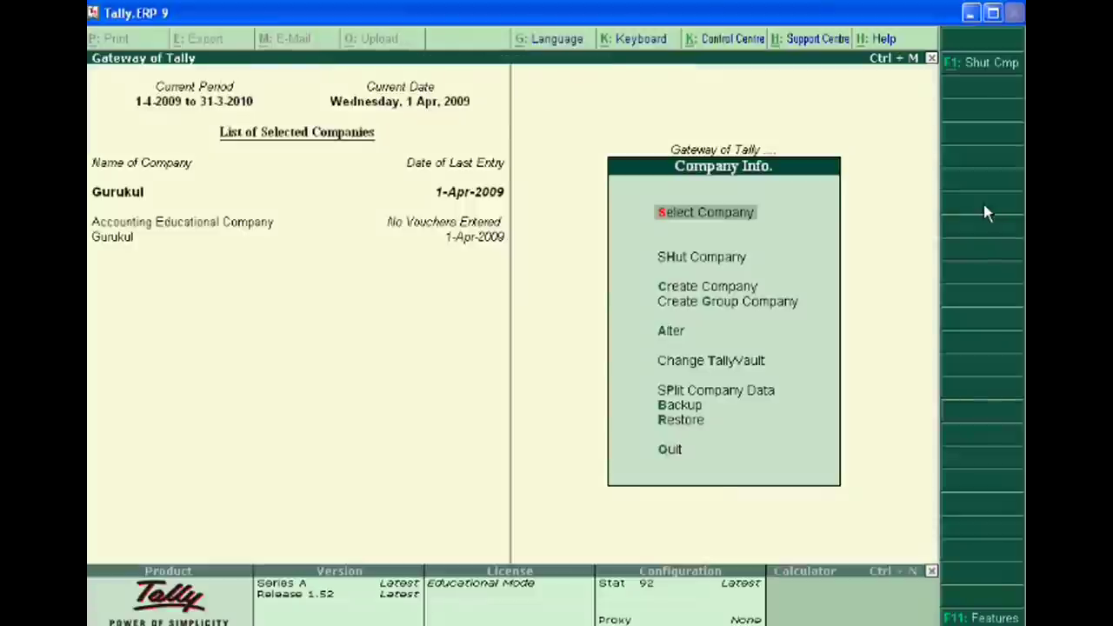